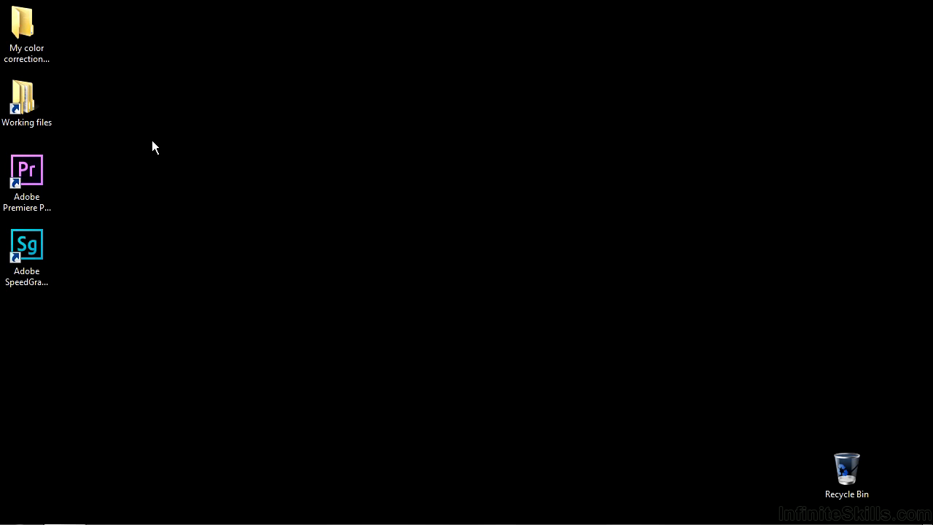
- Open the secondary-controls.prproj project from the Premiere Pro projects folder inside Working files
{"action": "double_click", "coordinate": [24, 100]}
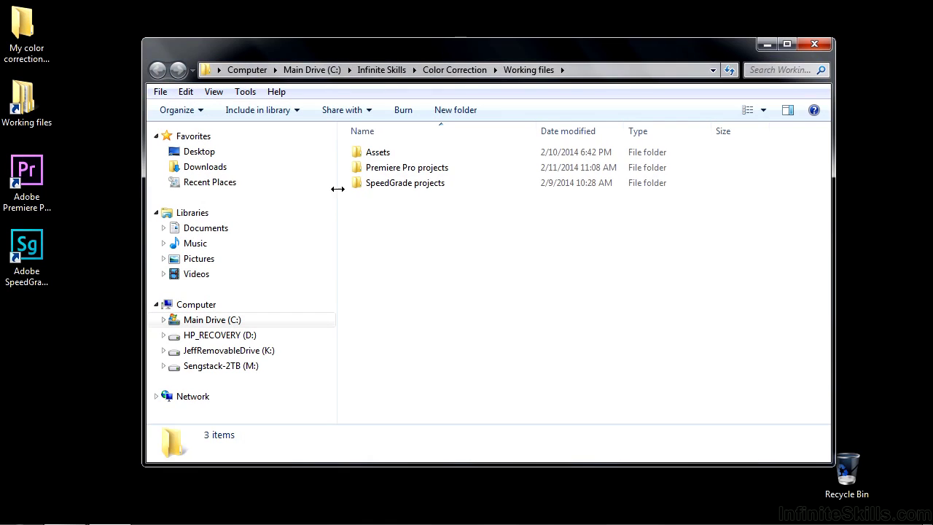
{"action": "double_click", "coordinate": [394, 167]}
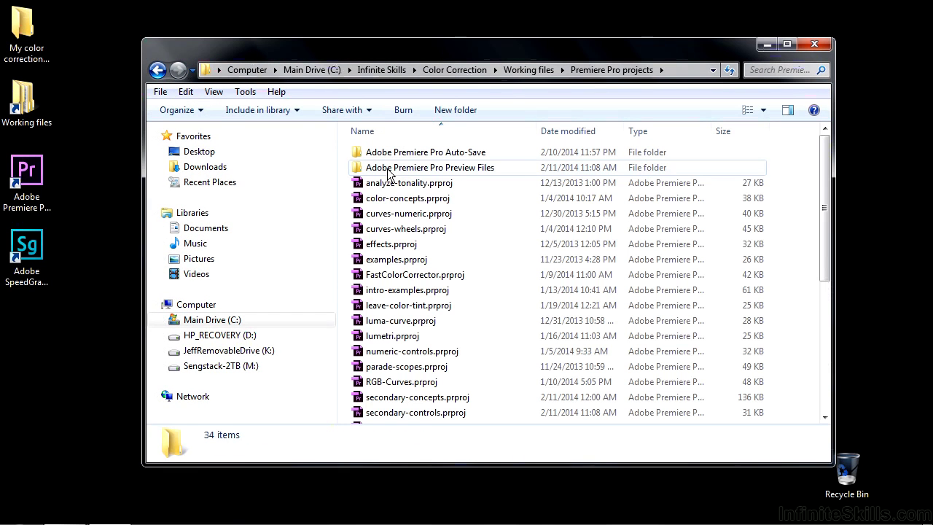
{"action": "double_click", "coordinate": [416, 413]}
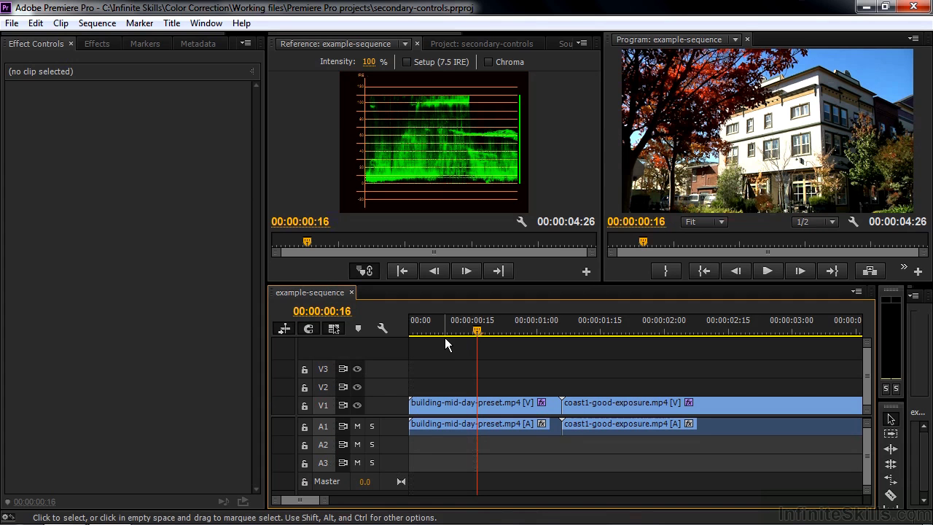
- Preview both clips in the sequence, select building-mid-day-preset.mp4 at 00:00:00:17 and expand its Three-Way Color Corrector effect
{"action": "left_click", "coordinate": [677, 330]}
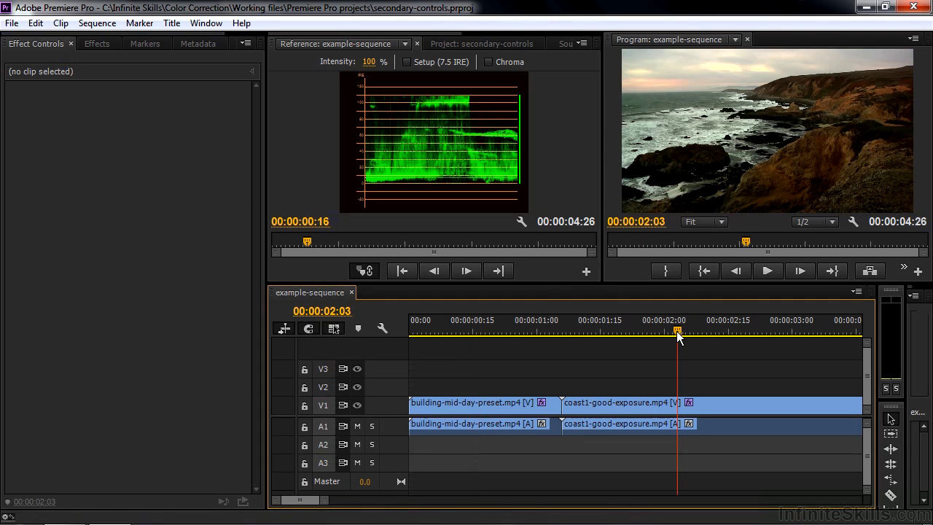
{"action": "left_click", "coordinate": [483, 330]}
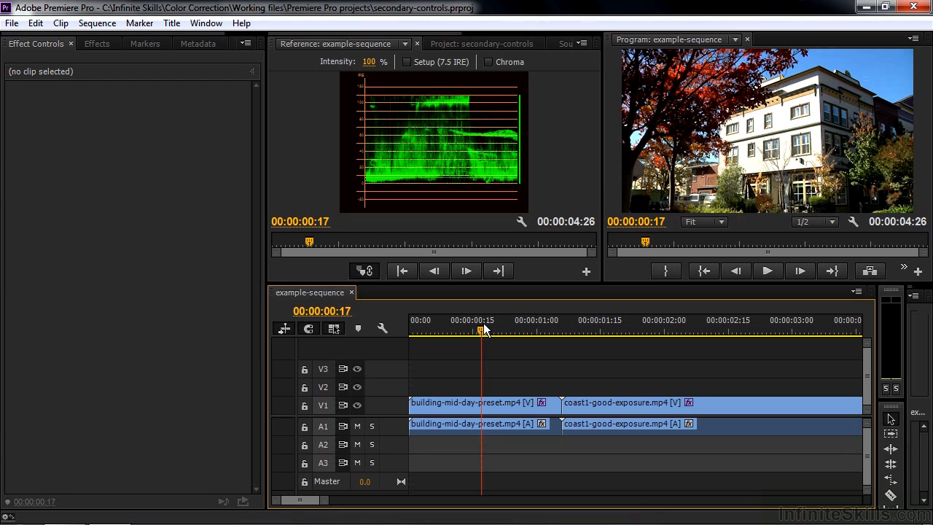
{"action": "left_click", "coordinate": [471, 406]}
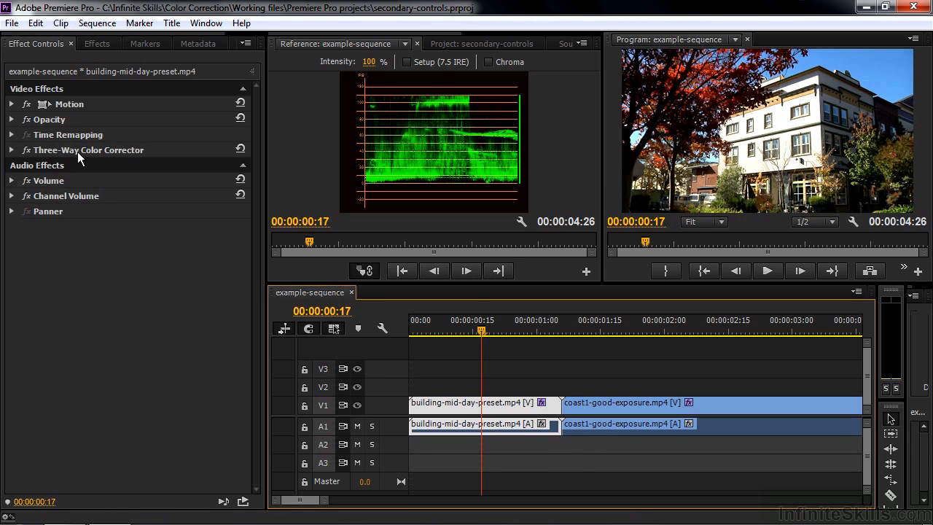
{"action": "left_click", "coordinate": [11, 151]}
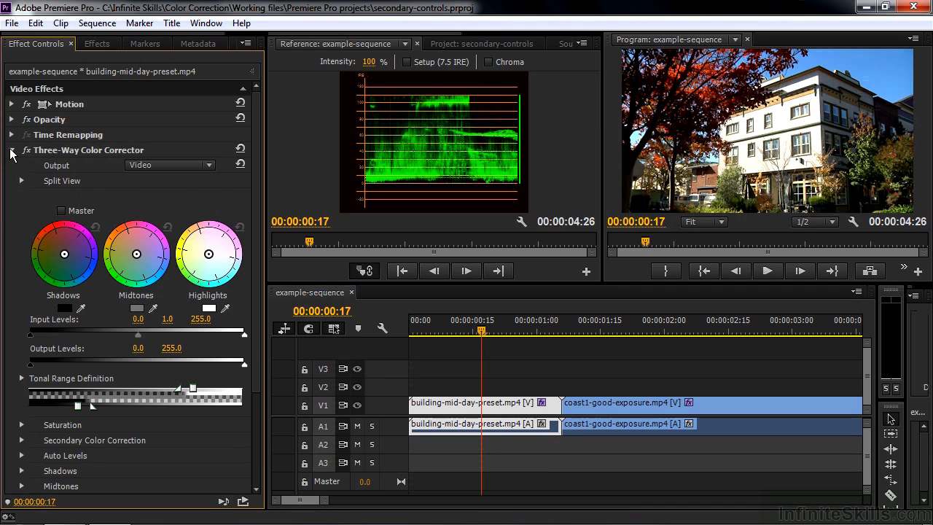
- Expand the effect's Secondary Color Correction section along with its Hue, Saturation and Luma range controls
{"action": "left_click_drag", "start_coordinate": [254, 184], "coordinate": [259, 319]}
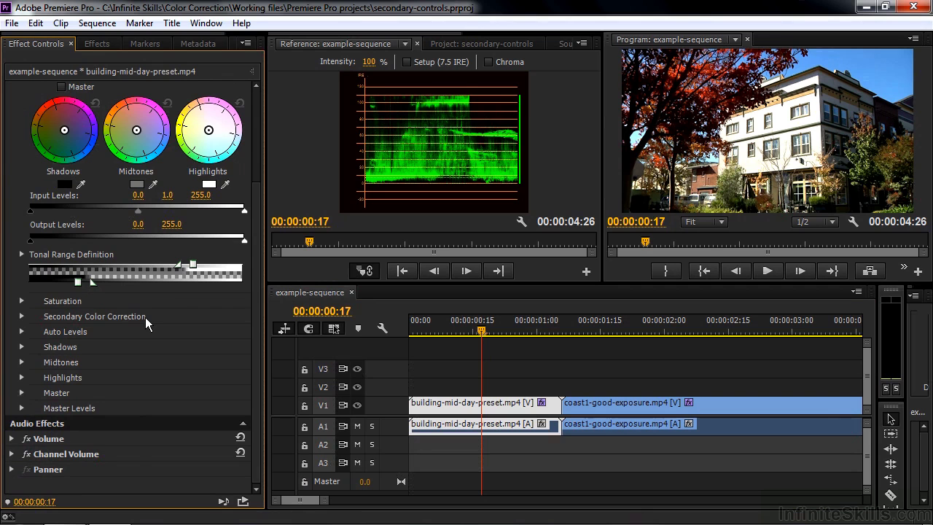
{"action": "left_click", "coordinate": [22, 317]}
{"action": "left_click_drag", "start_coordinate": [255, 291], "coordinate": [258, 346]}
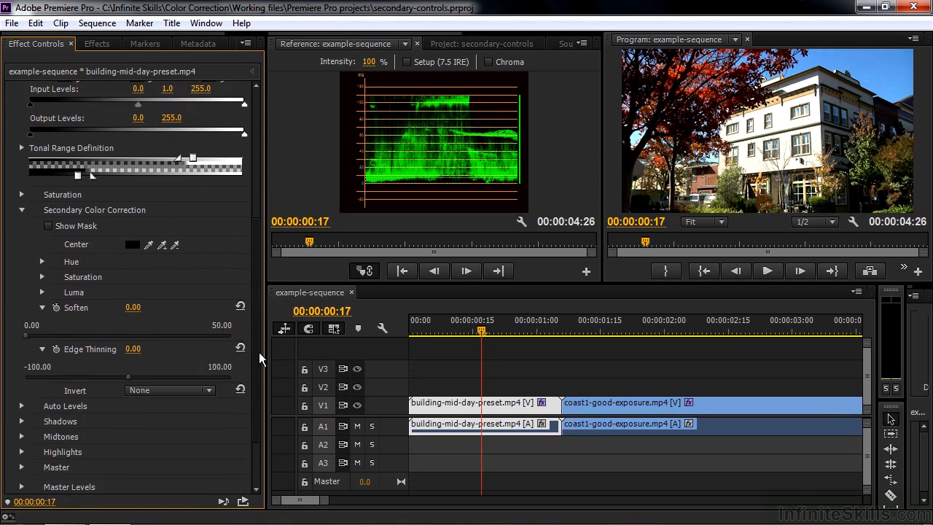
{"action": "scroll", "coordinate": [219, 339], "scroll_direction": "down", "scroll_amount": 2}
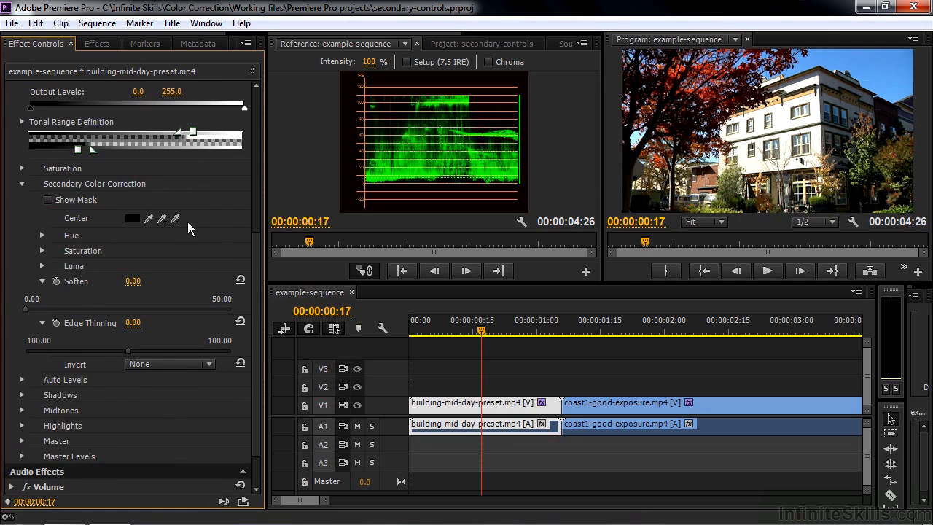
{"action": "left_click", "coordinate": [42, 235]}
{"action": "left_click", "coordinate": [43, 340]}
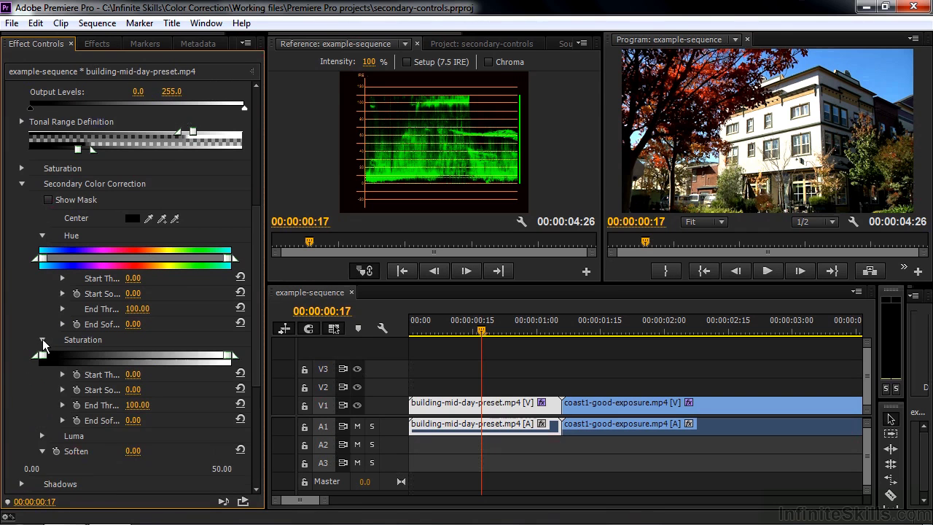
{"action": "scroll", "coordinate": [55, 434], "scroll_direction": "down", "scroll_amount": 1}
{"action": "left_click", "coordinate": [43, 422]}
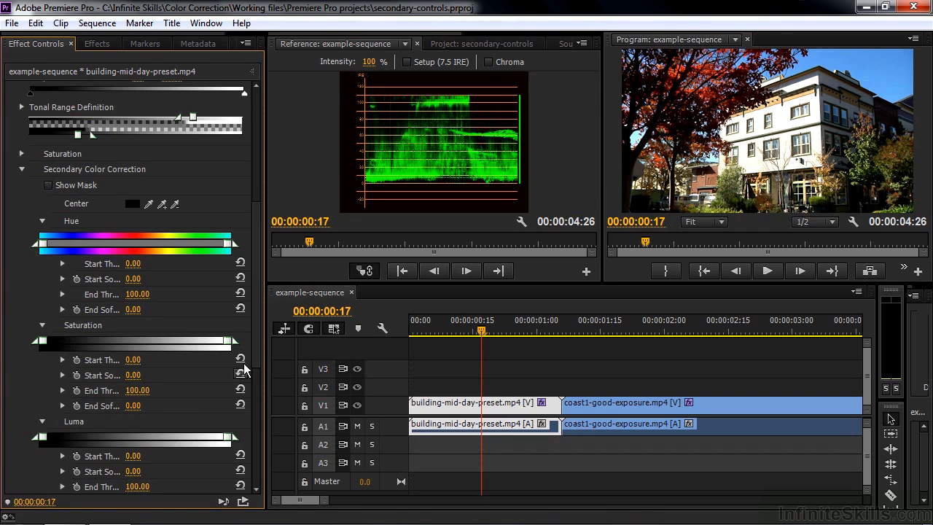
{"action": "scroll", "coordinate": [260, 368], "scroll_direction": "down", "scroll_amount": 5}
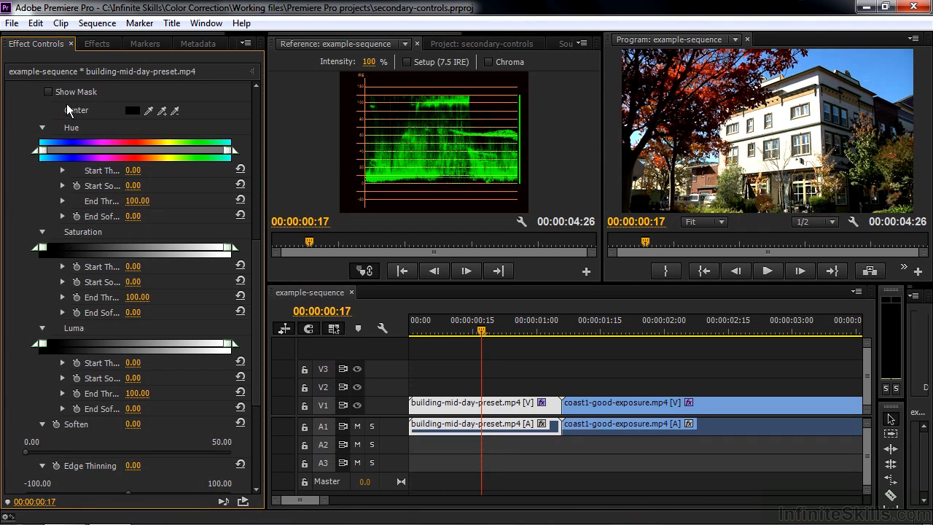
- Show the secondary correction mask and sample the building's white wall as the center color
{"action": "left_click", "coordinate": [49, 91]}
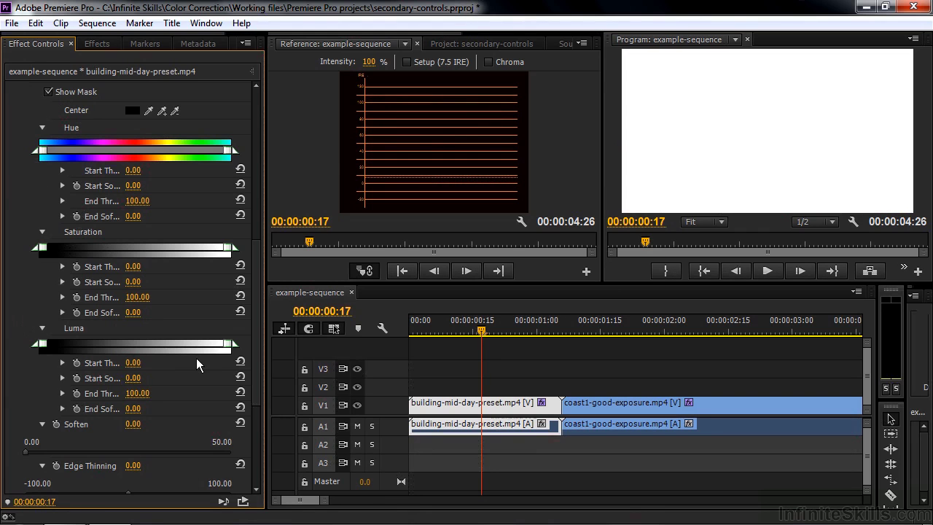
{"action": "left_click", "coordinate": [150, 110]}
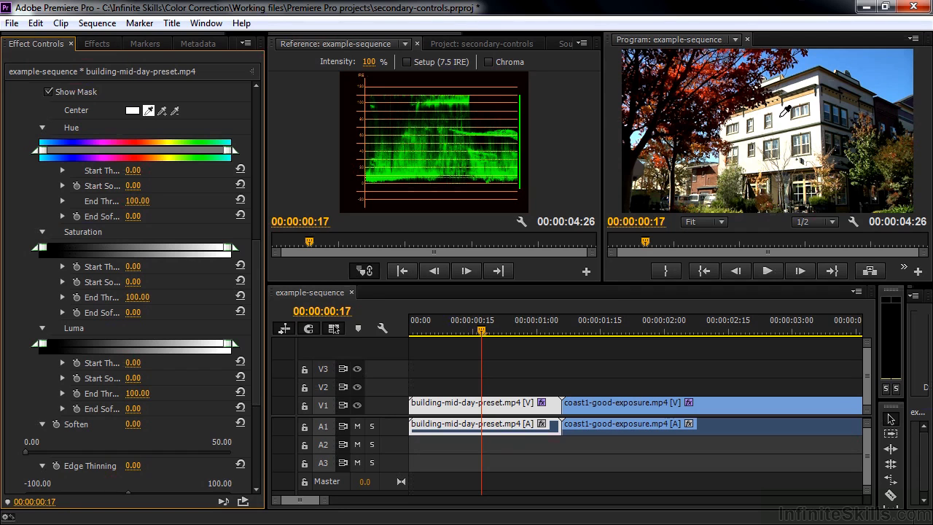
{"action": "left_click", "coordinate": [780, 115]}
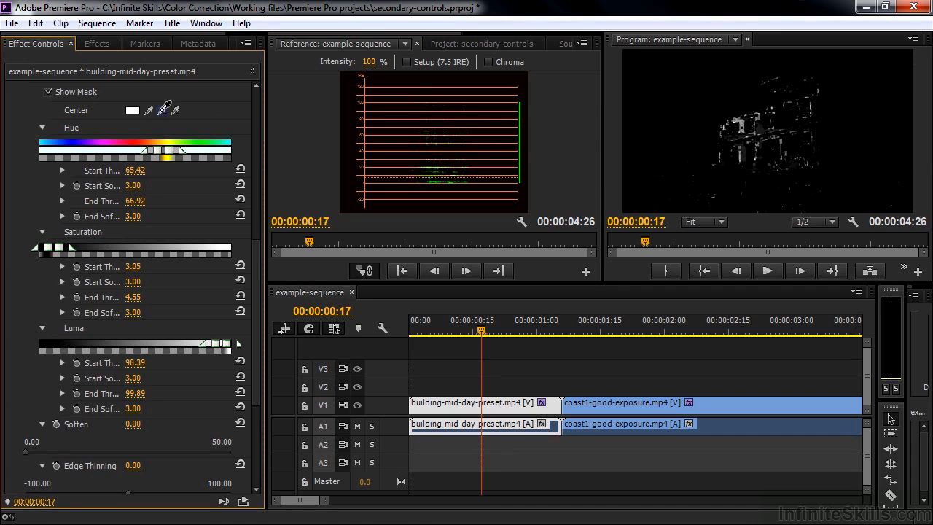
- Add another sample from the building's facade to widen the secondary color selection
{"action": "left_click", "coordinate": [163, 108]}
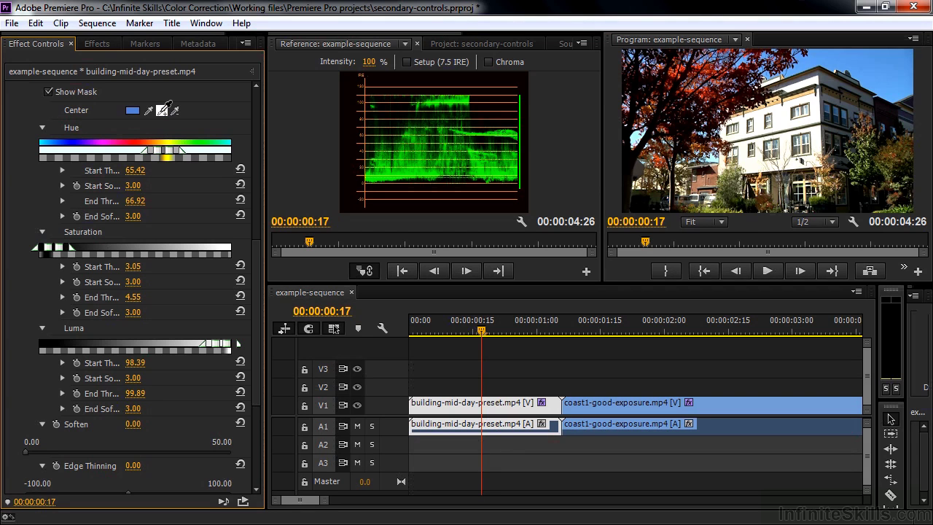
{"action": "left_click_drag", "start_coordinate": [168, 106], "coordinate": [180, 108]}
{"action": "left_click_drag", "start_coordinate": [180, 107], "coordinate": [819, 139]}
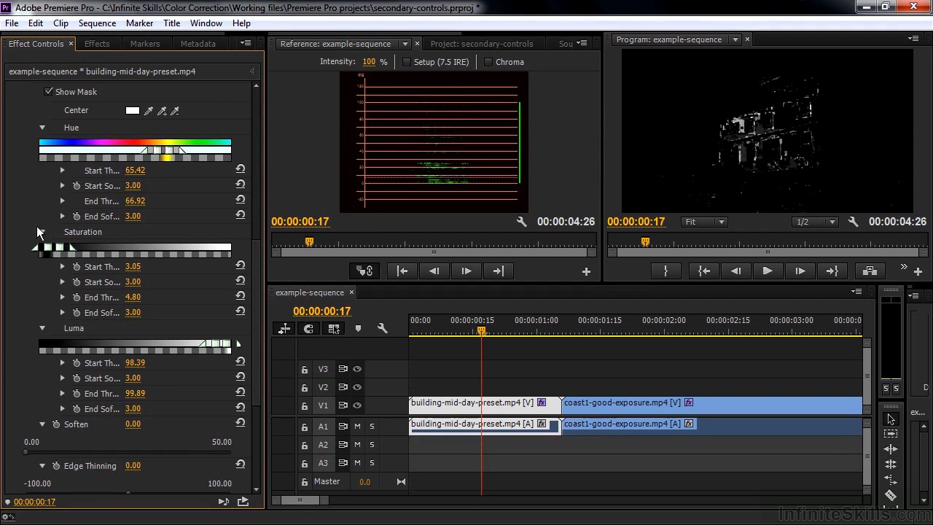
- Widen the Hue range to start threshold 51.87 and end threshold 84.65, with start softness 4.56 and end softness 2.07
{"action": "left_click_drag", "start_coordinate": [170, 154], "coordinate": [128, 151]}
{"action": "left_click_drag", "start_coordinate": [201, 149], "coordinate": [209, 151]}
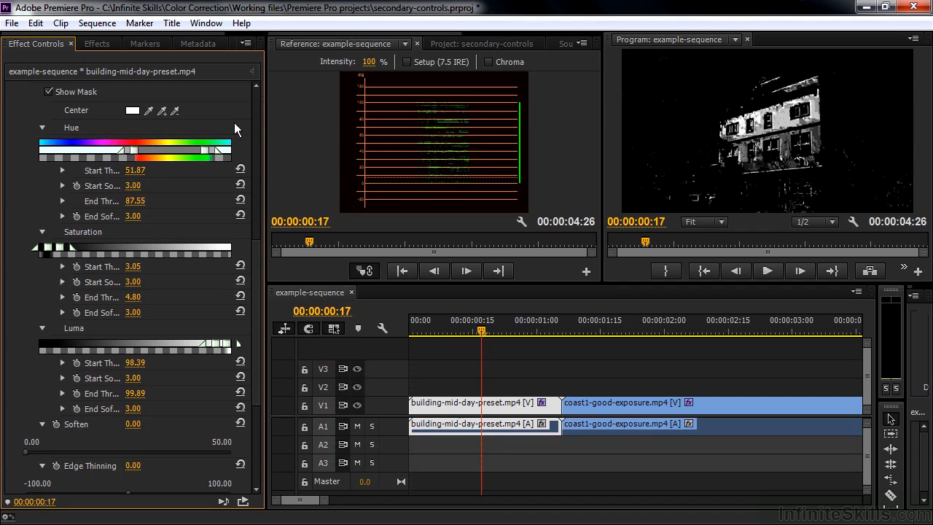
{"action": "mouse_move", "coordinate": [205, 149]}
{"action": "left_mouse_down"}
{"action": "mouse_move", "coordinate": [227, 151]}
{"action": "mouse_move", "coordinate": [212, 155]}
{"action": "left_mouse_up"}
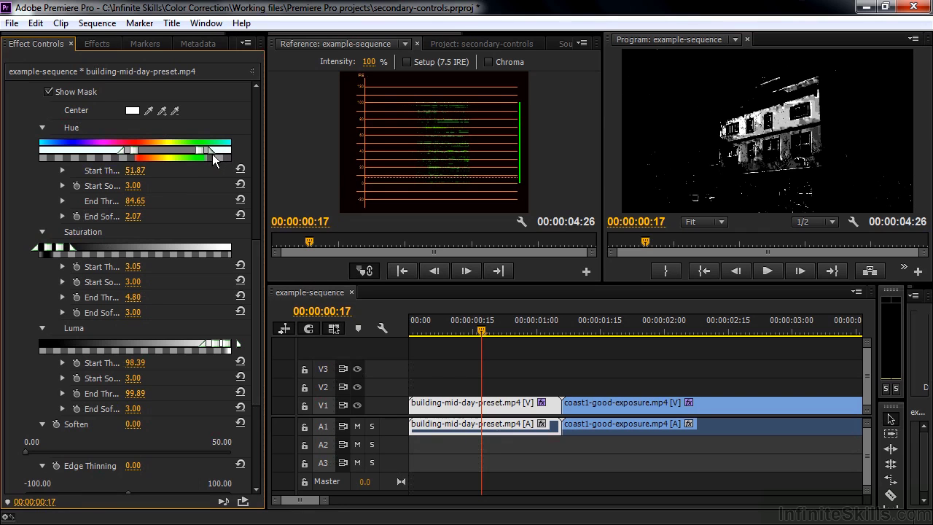
{"action": "mouse_move", "coordinate": [108, 151]}
{"action": "left_mouse_down"}
{"action": "mouse_move", "coordinate": [122, 151]}
{"action": "mouse_move", "coordinate": [108, 155]}
{"action": "left_mouse_up"}
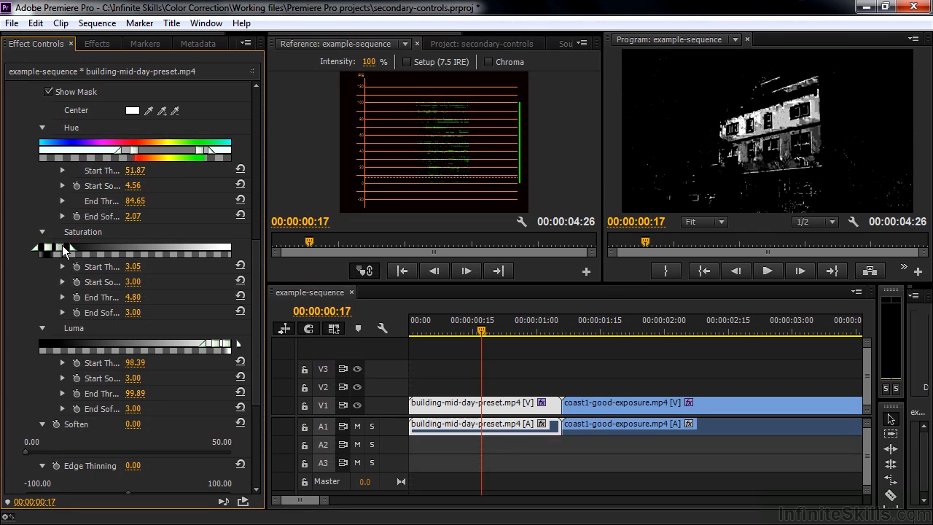
- Extend the Saturation end threshold to 7.05 and the Luma range from 85.89 to 100.00, with Luma end softness 0.00
{"action": "mouse_move", "coordinate": [64, 252]}
{"action": "left_mouse_down"}
{"action": "mouse_move", "coordinate": [74, 255]}
{"action": "mouse_move", "coordinate": [66, 251]}
{"action": "left_mouse_up"}
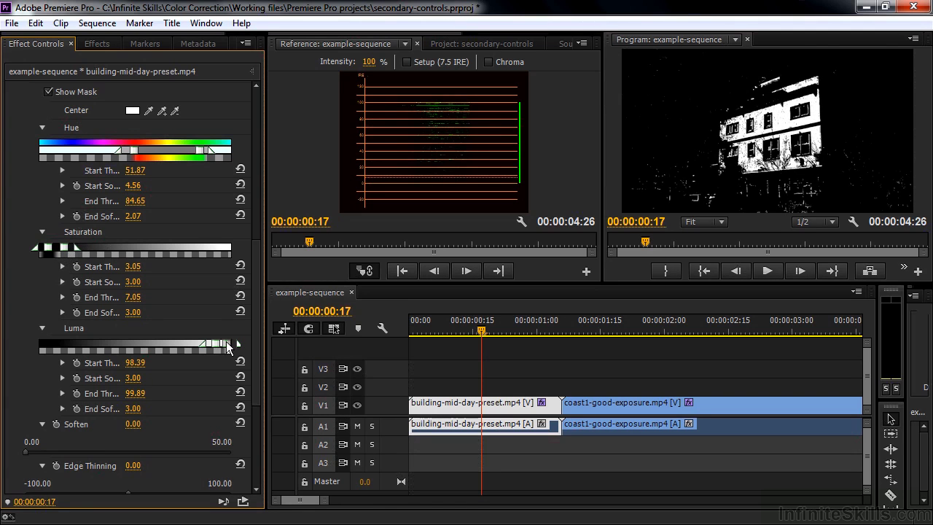
{"action": "left_click_drag", "start_coordinate": [226, 348], "coordinate": [229, 348]}
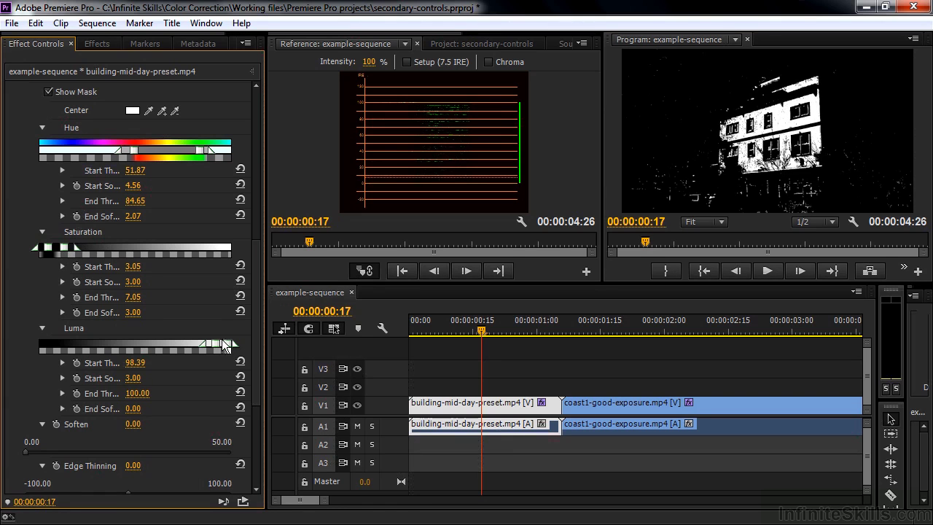
{"action": "left_click_drag", "start_coordinate": [215, 349], "coordinate": [197, 337]}
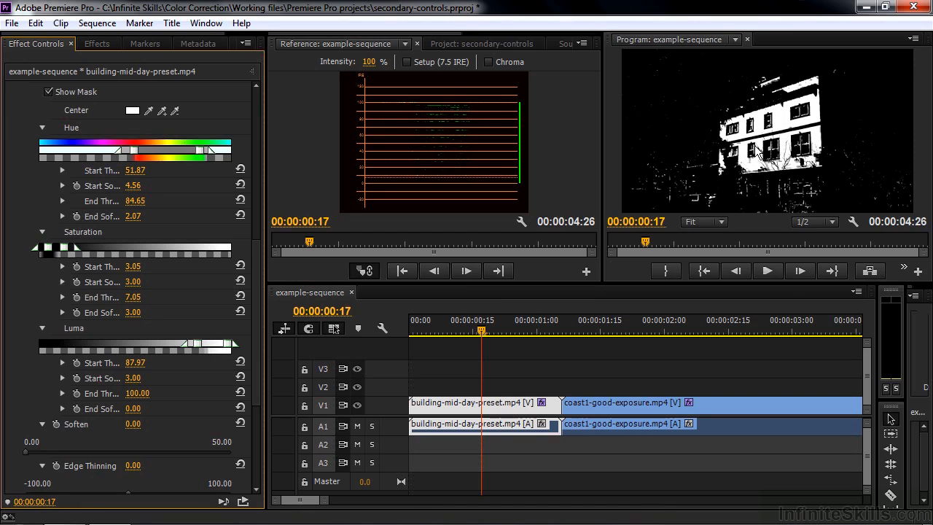
{"action": "left_click_drag", "start_coordinate": [196, 343], "coordinate": [192, 343]}
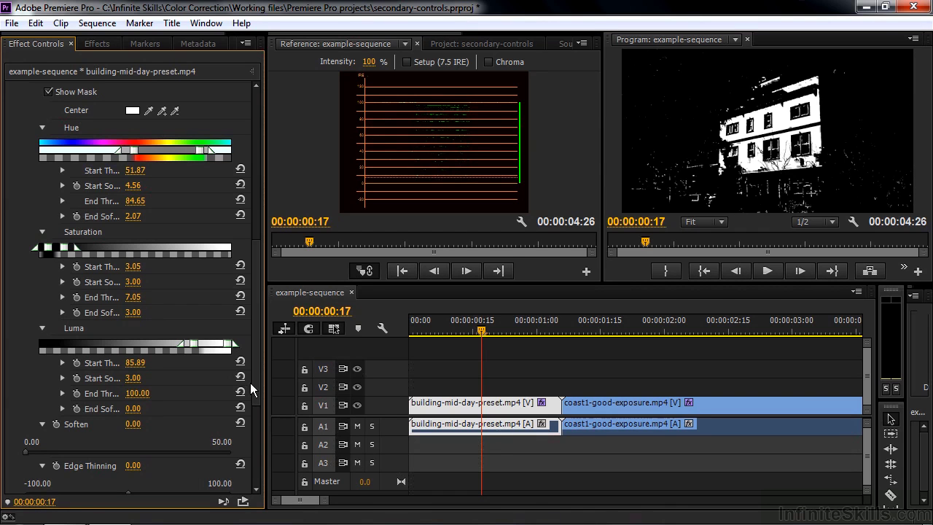
- Turn off the mask display and collapse the Secondary Color Correction section
{"action": "left_click_drag", "start_coordinate": [251, 391], "coordinate": [264, 257]}
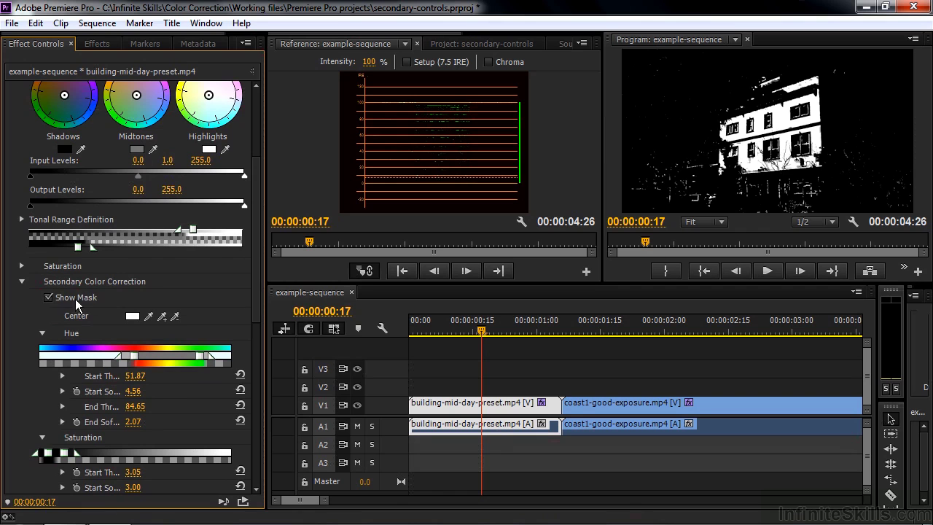
{"action": "left_click", "coordinate": [49, 296]}
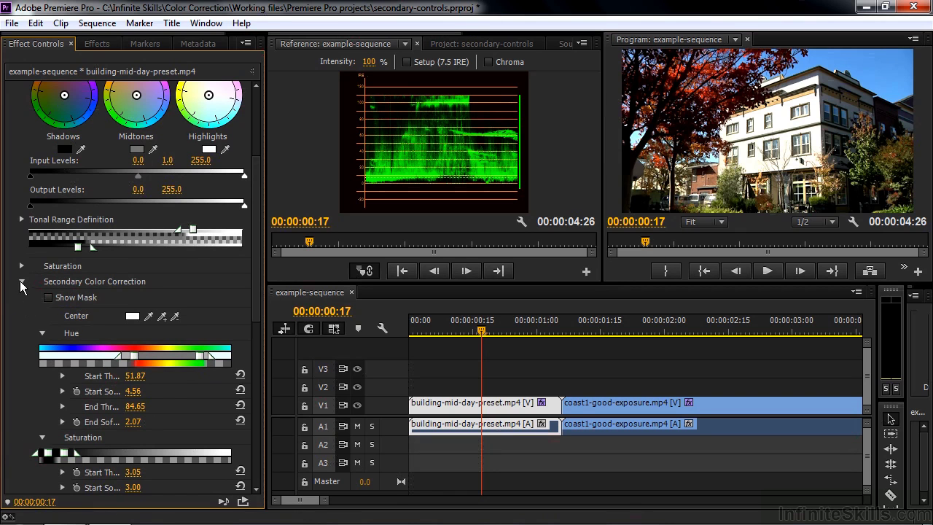
{"action": "left_click", "coordinate": [23, 283]}
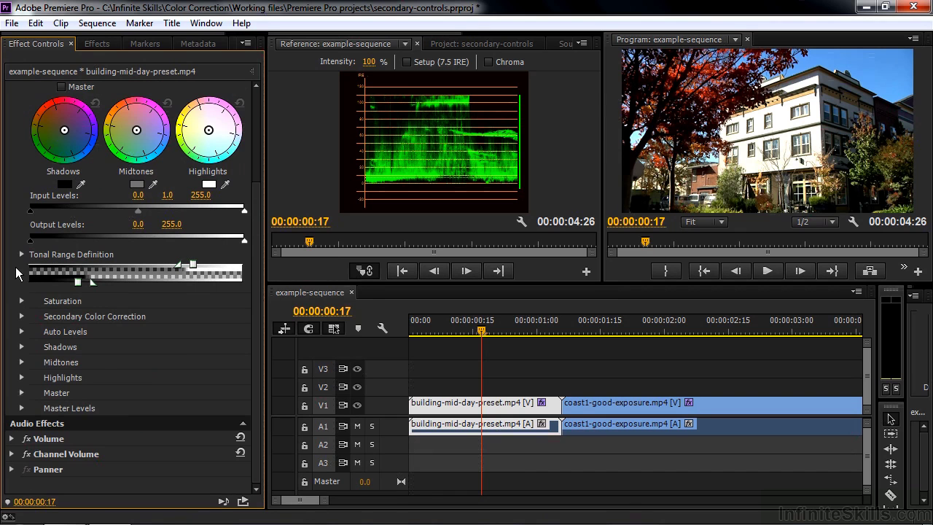
- Expand Tonal Range Definition and briefly show the tonal range to check which areas of the building are highlights
{"action": "left_click", "coordinate": [23, 254]}
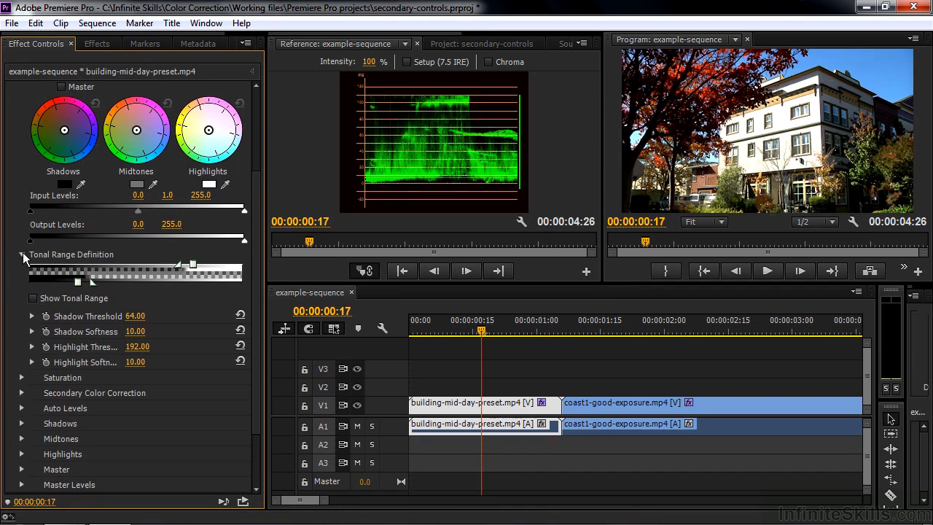
{"action": "left_click", "coordinate": [33, 297]}
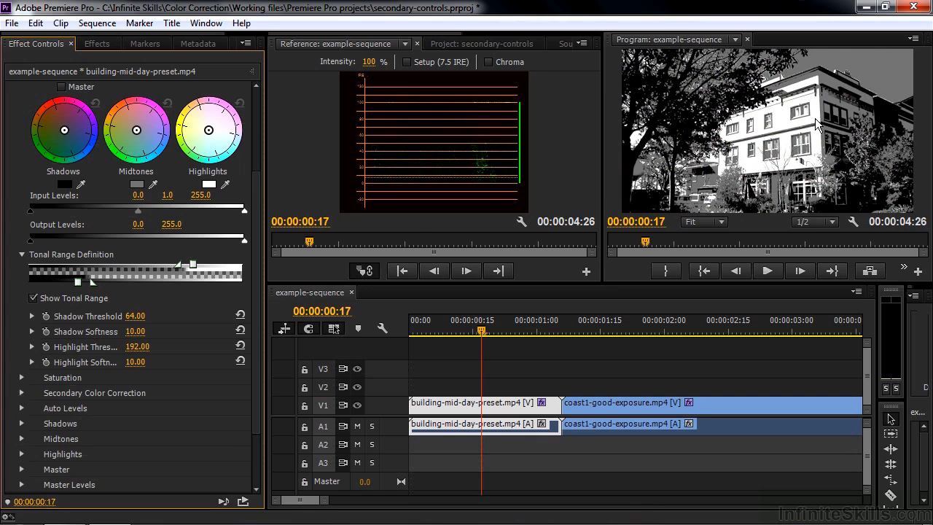
{"action": "left_click", "coordinate": [33, 298]}
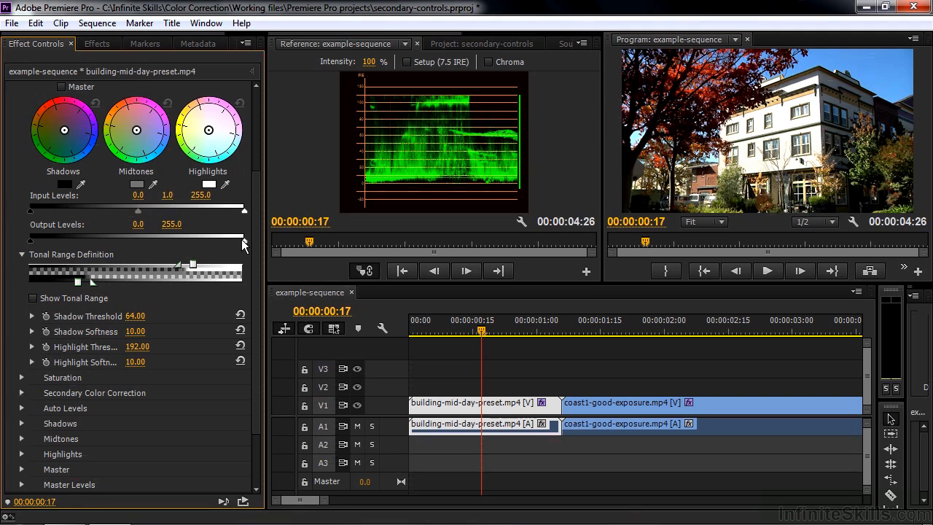
- Warm the building's masked walls by shifting the Highlights color wheel towards yellow-orange and strengthening the shift
{"action": "mouse_move", "coordinate": [243, 240]}
{"action": "left_mouse_down"}
{"action": "mouse_move", "coordinate": [186, 237]}
{"action": "mouse_move", "coordinate": [234, 248]}
{"action": "left_mouse_up"}
{"action": "left_click_drag", "start_coordinate": [209, 130], "coordinate": [198, 108]}
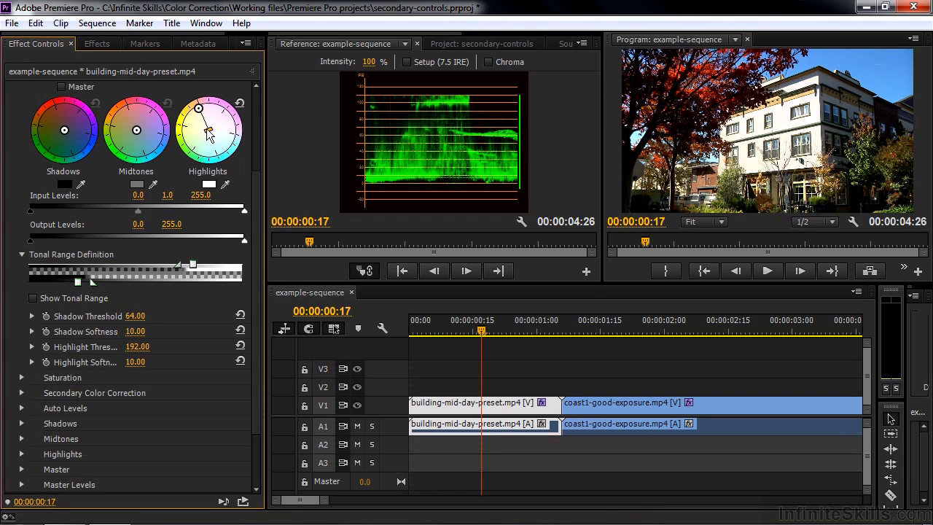
{"action": "left_click_drag", "start_coordinate": [206, 132], "coordinate": [194, 122]}
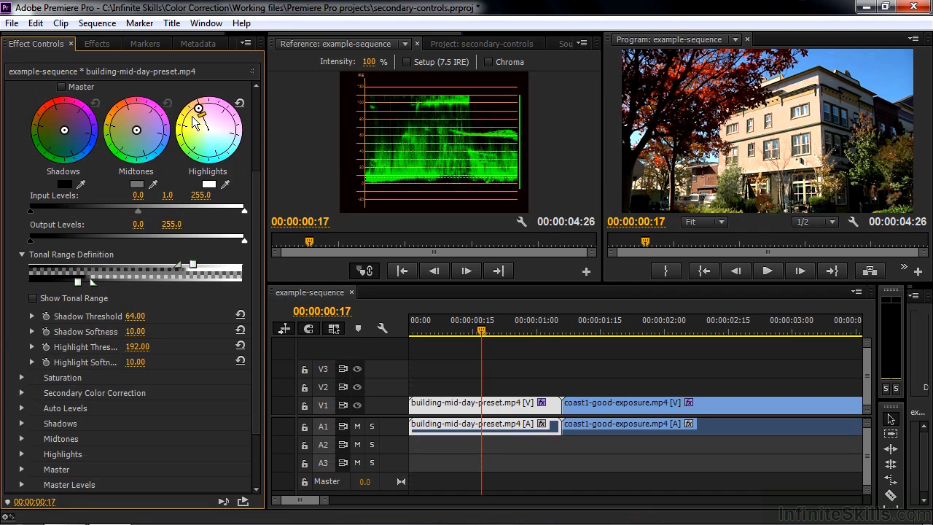
- Move the playhead to 00:00:01:23, select the coast clip, and expand Secondary Color Correction in its RGB Curves effect
{"action": "left_click", "coordinate": [635, 335]}
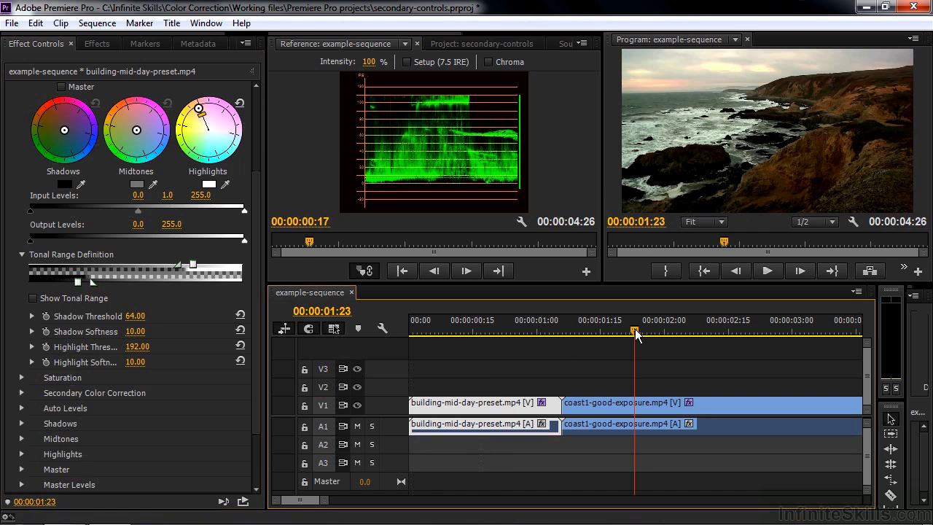
{"action": "left_click", "coordinate": [626, 403]}
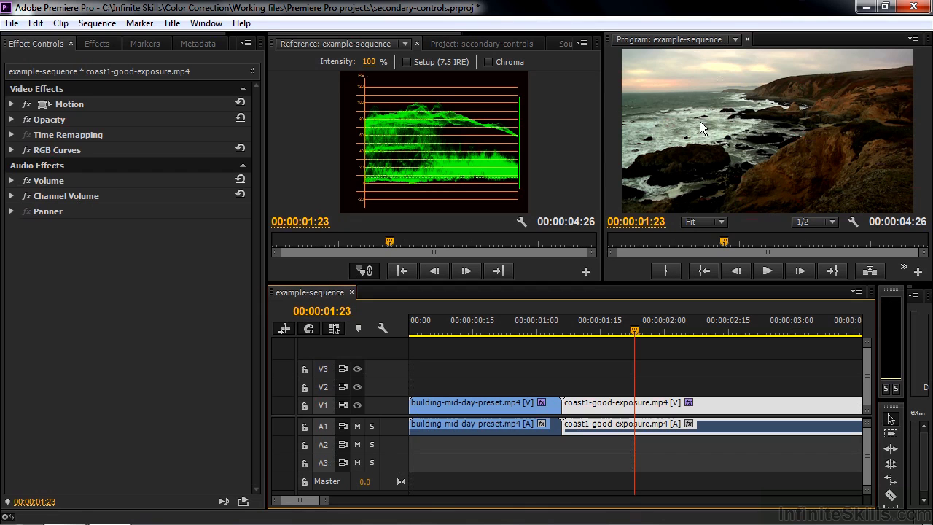
{"action": "left_click", "coordinate": [11, 149]}
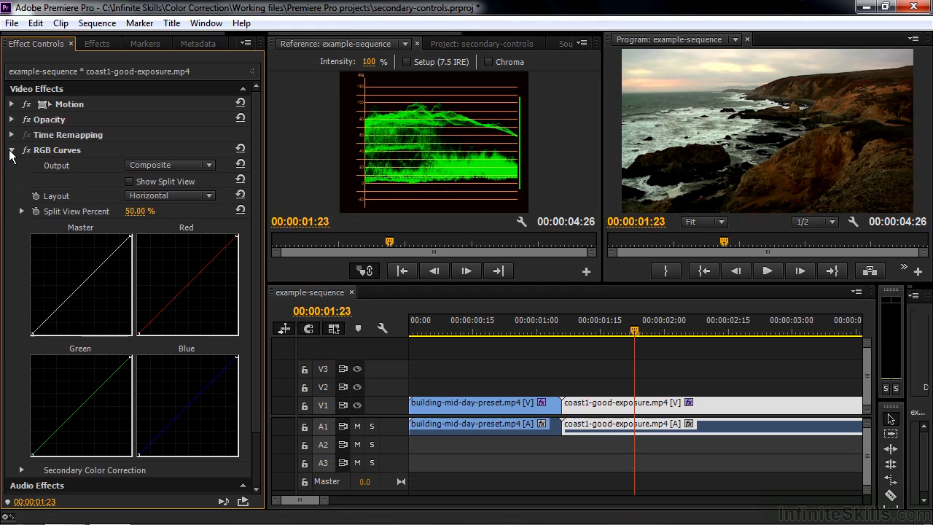
{"action": "left_click_drag", "start_coordinate": [256, 206], "coordinate": [261, 313]}
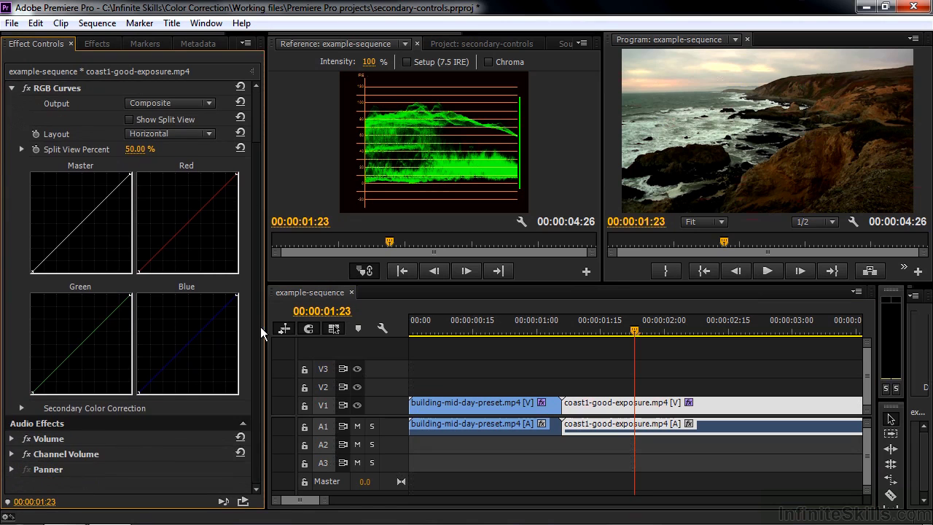
{"action": "left_click", "coordinate": [22, 409]}
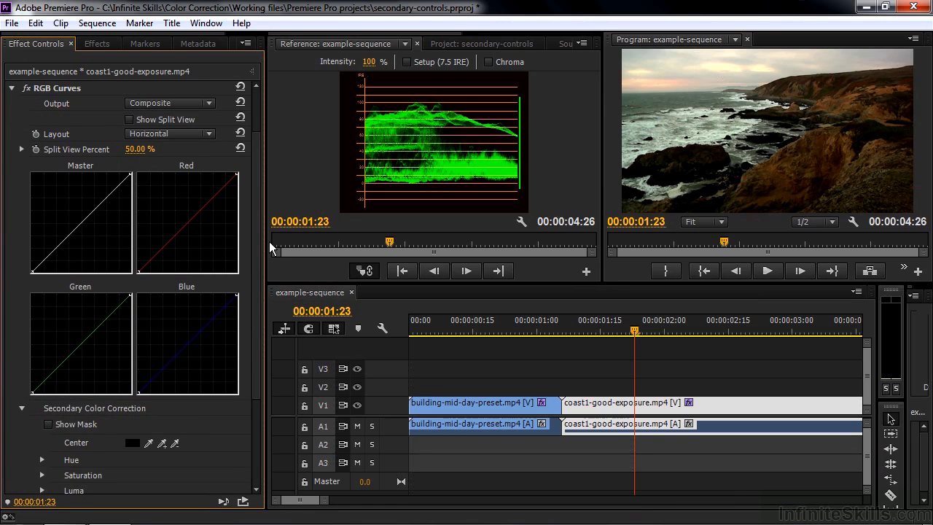
- Expand the Hue, Saturation and Luma range controls of the coast clip's secondary color correction
{"action": "left_click_drag", "start_coordinate": [260, 218], "coordinate": [260, 380]}
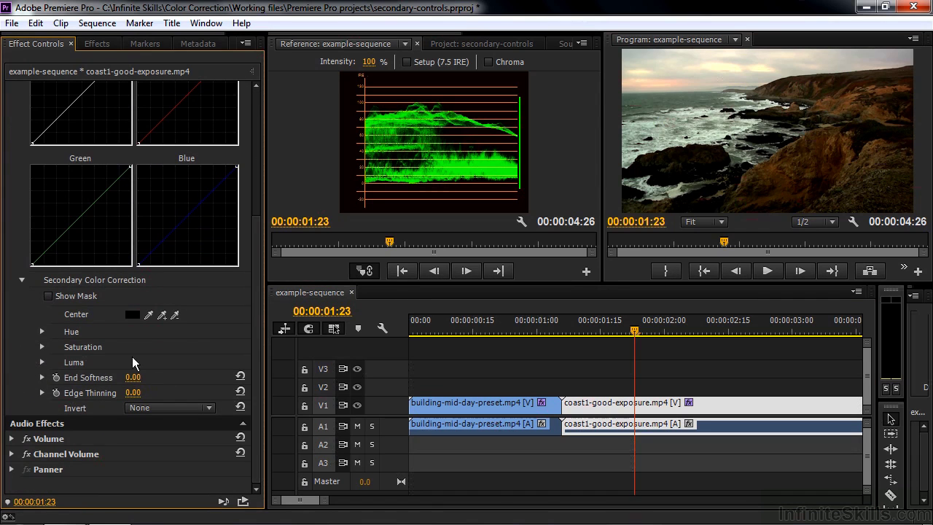
{"action": "left_click", "coordinate": [42, 331]}
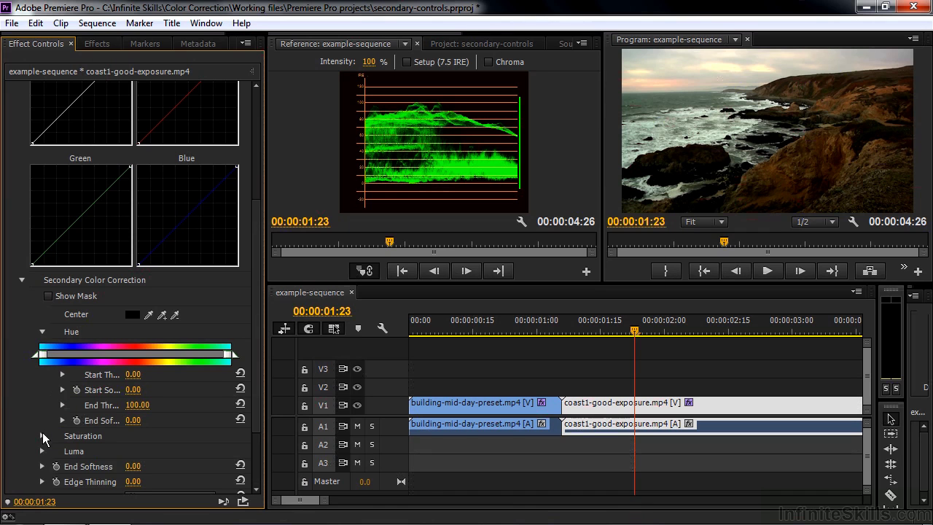
{"action": "left_click", "coordinate": [42, 436]}
{"action": "left_click_drag", "start_coordinate": [256, 350], "coordinate": [256, 436]}
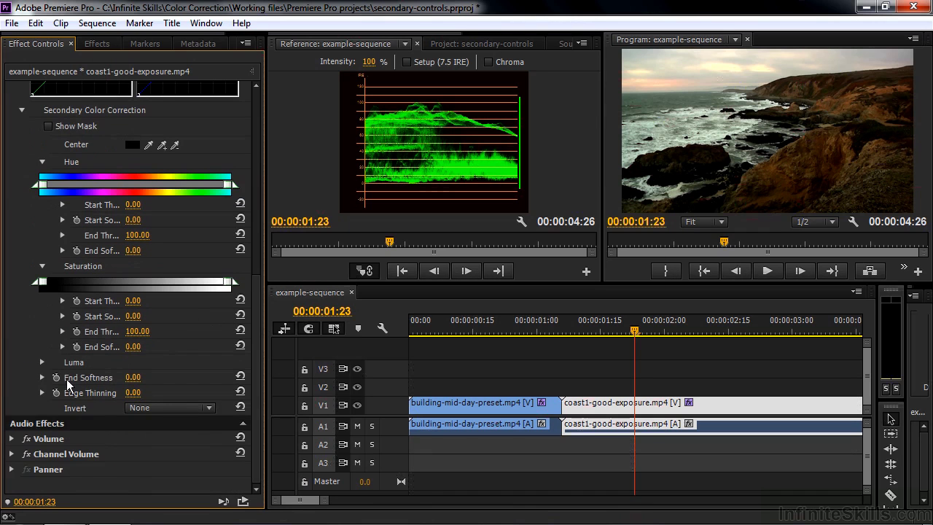
{"action": "left_click", "coordinate": [42, 363]}
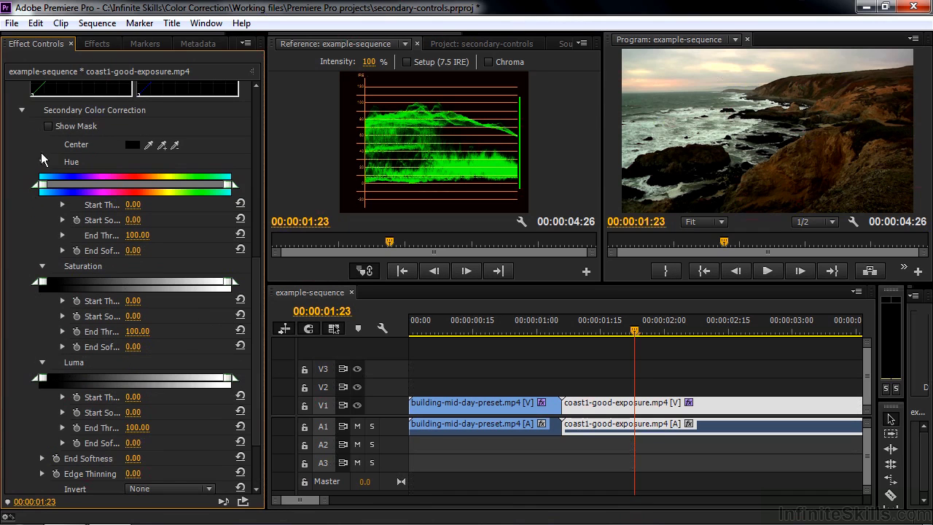
- Show the mask, sample the dark green water near the horizon as the center color, and add the lighter foamy water to the selection
{"action": "left_click", "coordinate": [47, 127]}
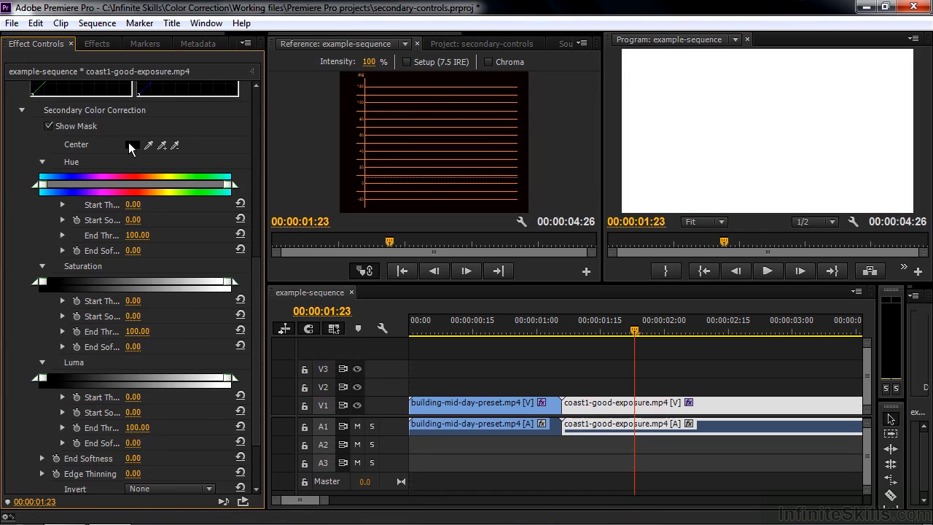
{"action": "left_click", "coordinate": [149, 144]}
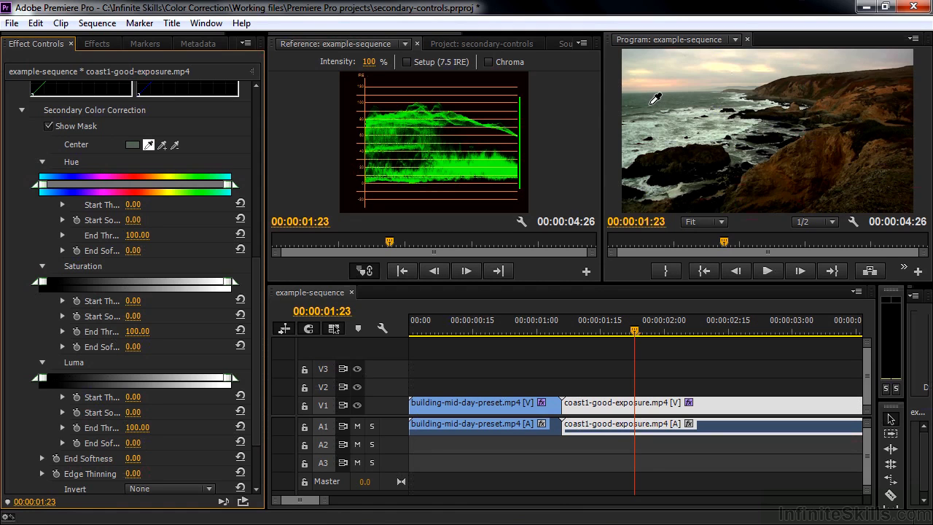
{"action": "left_click", "coordinate": [651, 104]}
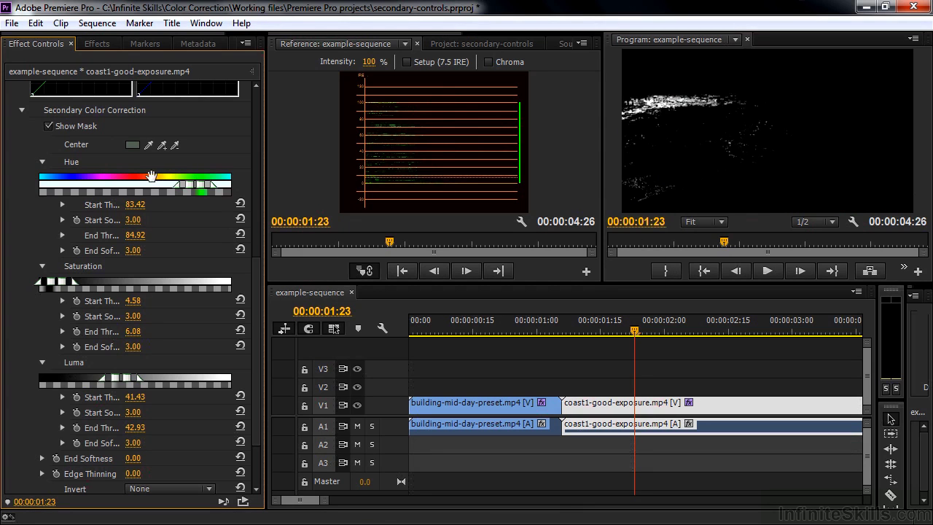
{"action": "left_click", "coordinate": [164, 143]}
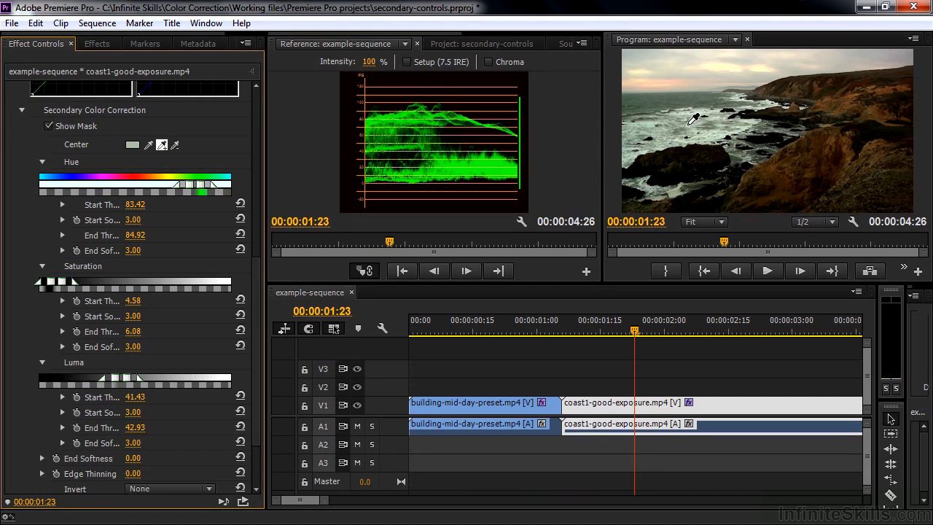
{"action": "left_click", "coordinate": [689, 123]}
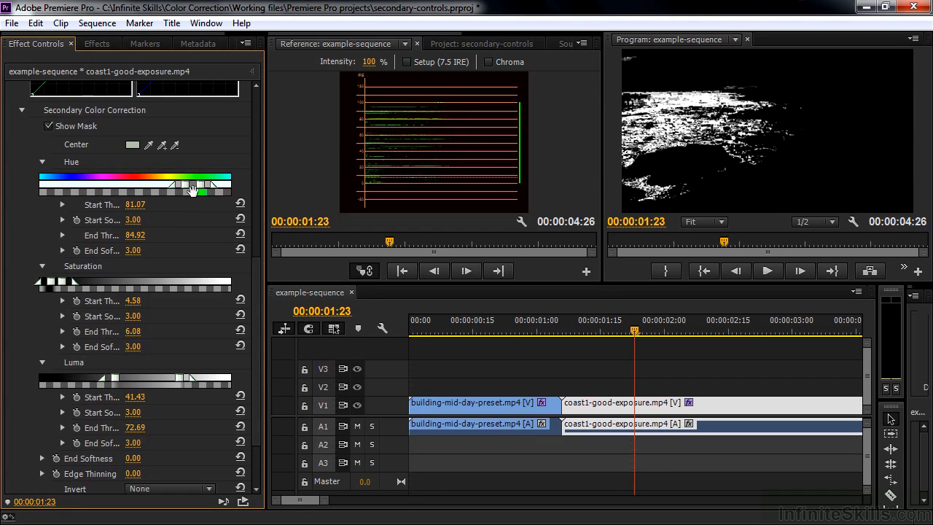
- Widen the water mask to Hue 74.69–88.80, Saturation 3.73–17.01 with start softness 0.00, and Luma 29.88–82.16
{"action": "mouse_move", "coordinate": [195, 188]}
{"action": "left_mouse_down"}
{"action": "mouse_move", "coordinate": [175, 189]}
{"action": "mouse_move", "coordinate": [209, 192]}
{"action": "left_mouse_up"}
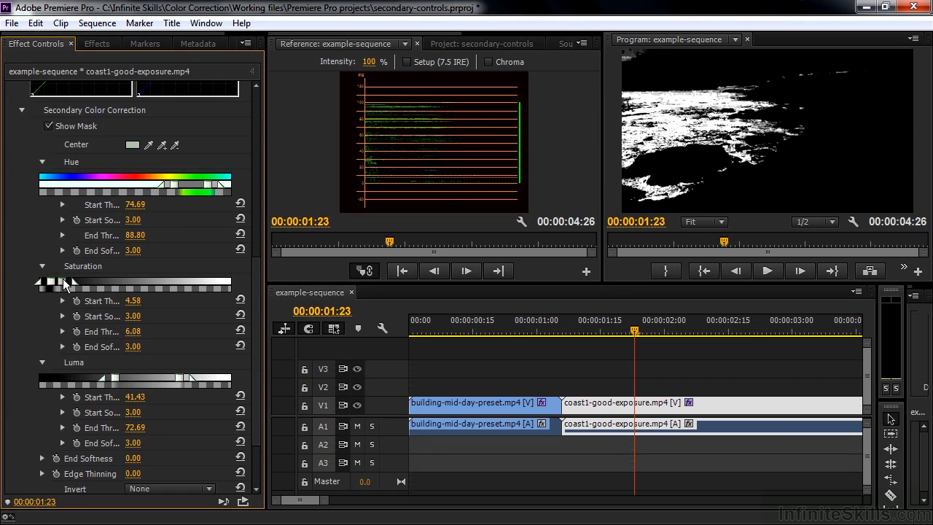
{"action": "mouse_move", "coordinate": [65, 285]}
{"action": "left_mouse_down"}
{"action": "mouse_move", "coordinate": [85, 284]}
{"action": "mouse_move", "coordinate": [45, 284]}
{"action": "mouse_move", "coordinate": [83, 286]}
{"action": "left_mouse_up"}
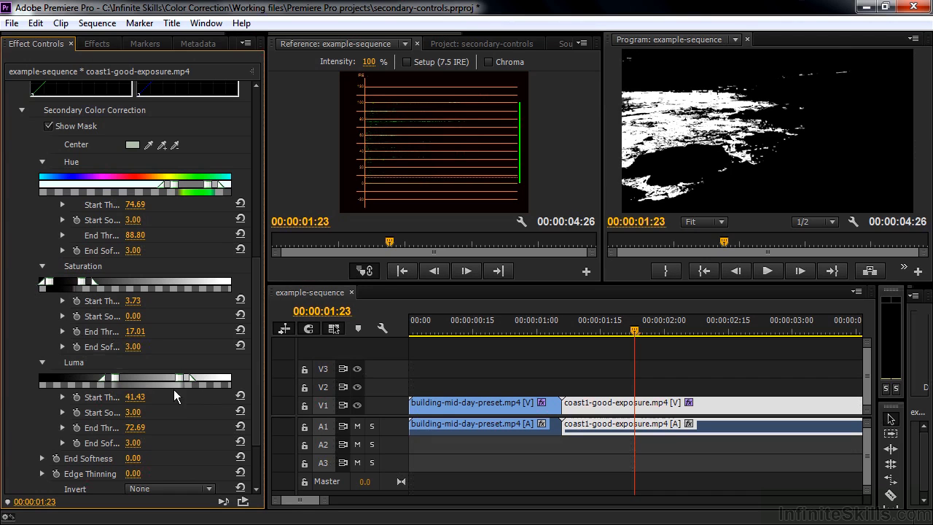
{"action": "left_click_drag", "start_coordinate": [115, 385], "coordinate": [94, 379]}
{"action": "mouse_move", "coordinate": [181, 384]}
{"action": "left_mouse_down"}
{"action": "mouse_move", "coordinate": [226, 381]}
{"action": "mouse_move", "coordinate": [198, 380]}
{"action": "left_mouse_up"}
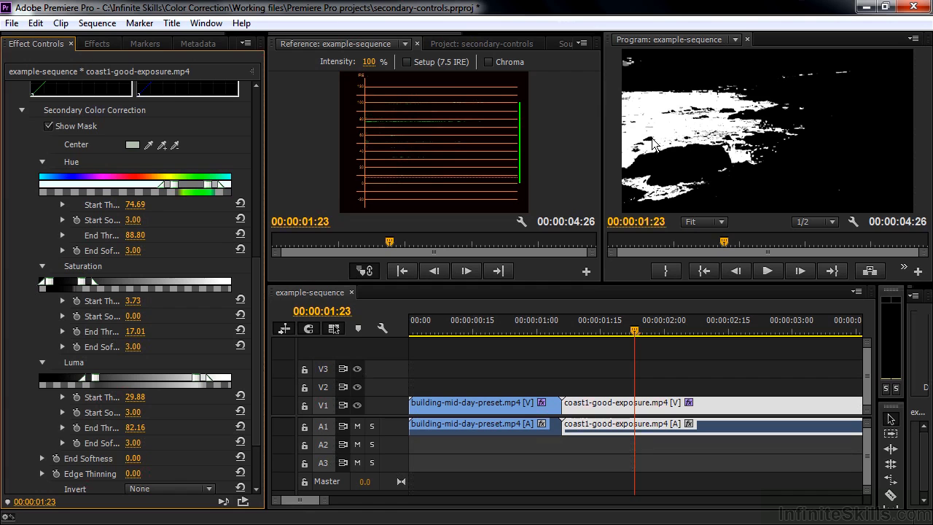
- Turn off the coast clip's mask display and collapse its Secondary Color Correction section
{"action": "left_click_drag", "start_coordinate": [260, 316], "coordinate": [264, 245]}
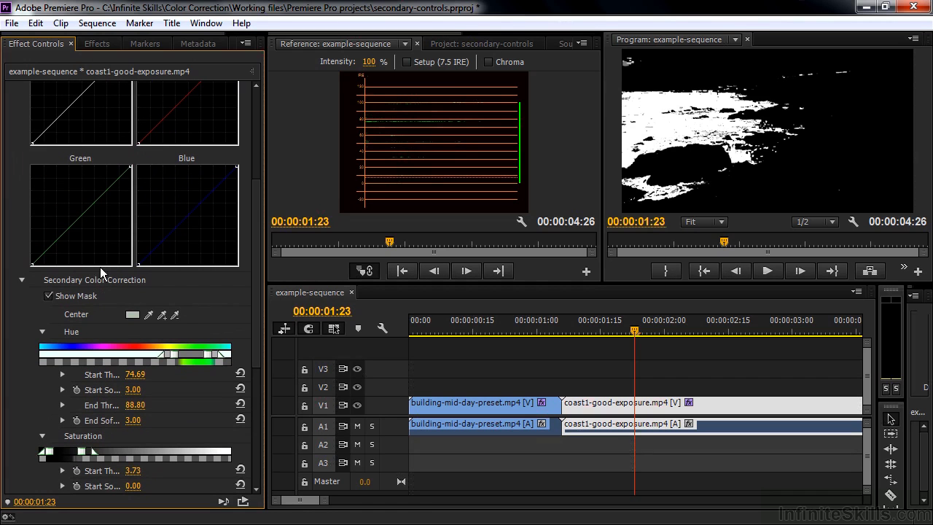
{"action": "left_click", "coordinate": [49, 296]}
{"action": "left_click", "coordinate": [22, 279]}
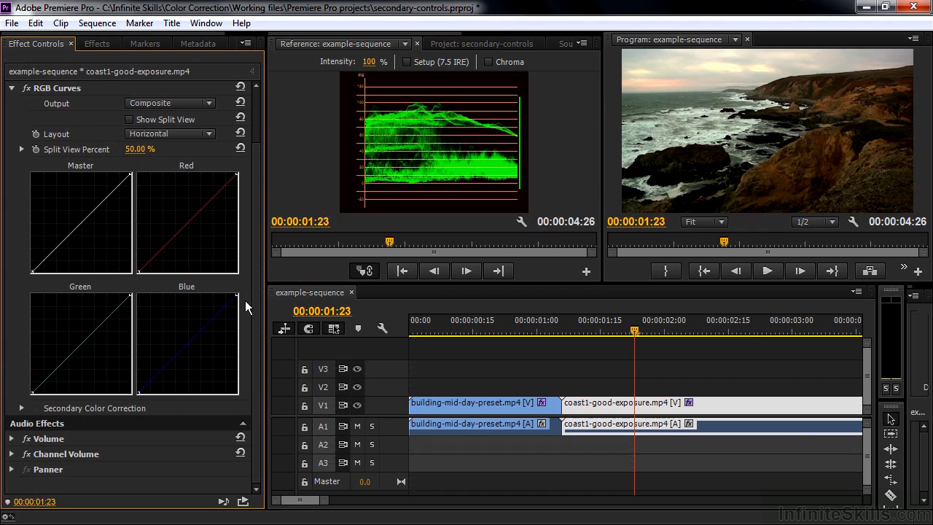
- Make the masked water bluer by pulling the Blue curve's white point inward, raising its midtones, and slightly lifting the Green curve's midtones
{"action": "left_click_drag", "start_coordinate": [236, 294], "coordinate": [219, 295]}
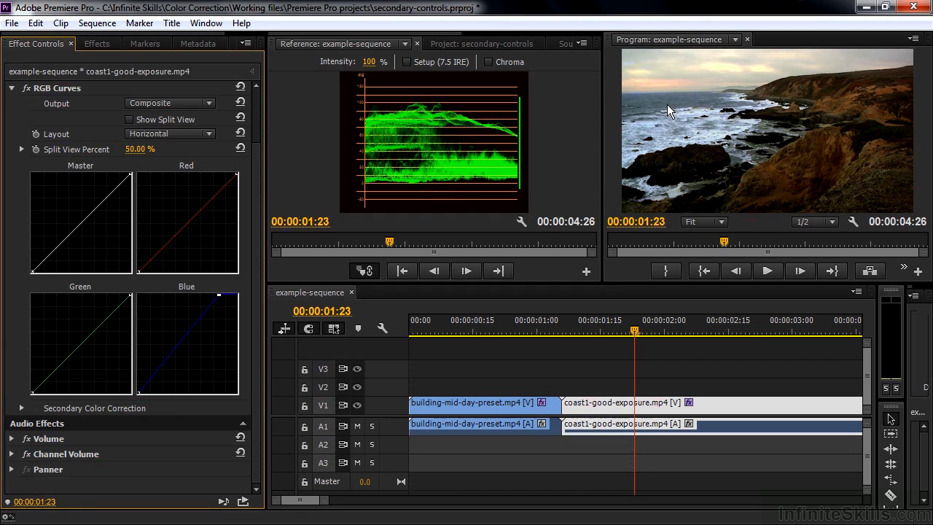
{"action": "left_click_drag", "start_coordinate": [172, 332], "coordinate": [178, 334]}
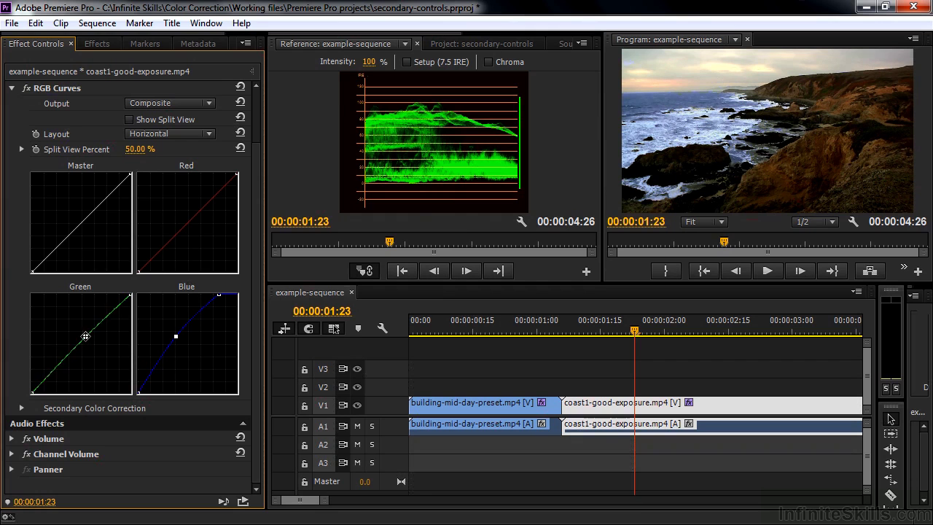
{"action": "left_click_drag", "start_coordinate": [87, 337], "coordinate": [84, 336]}
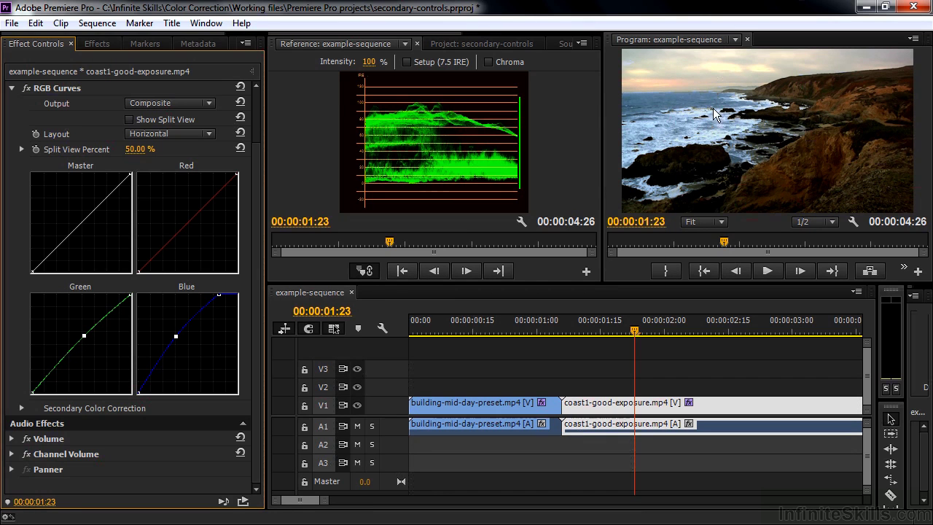